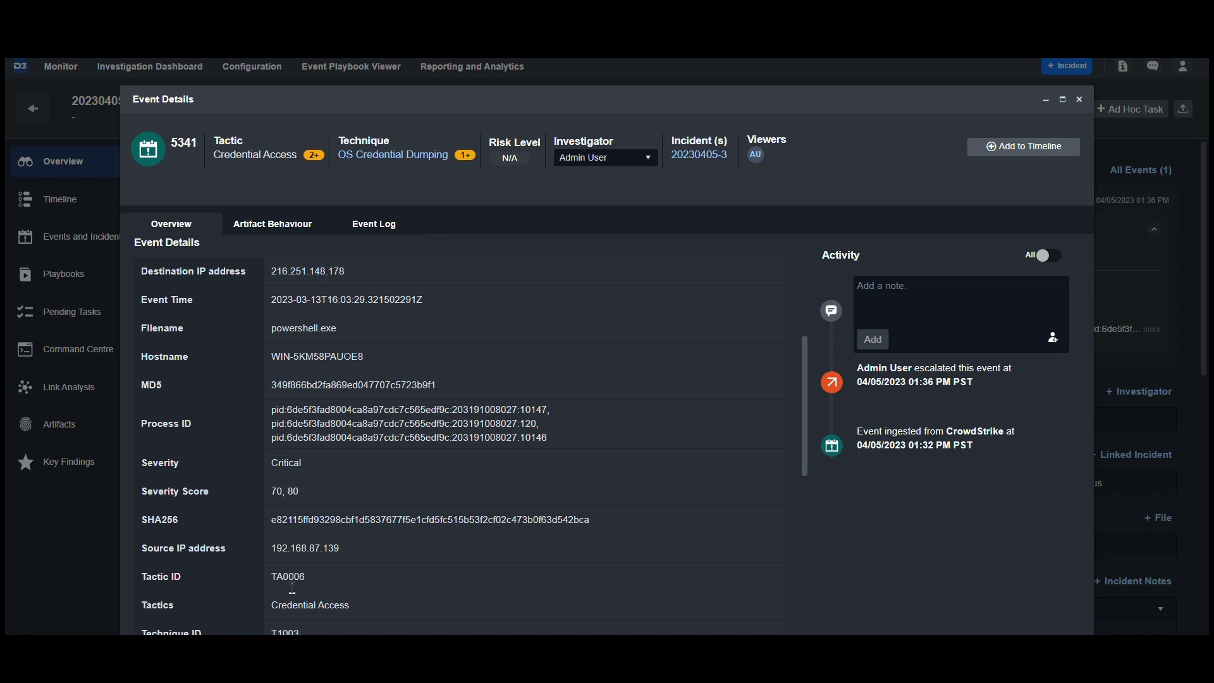
# Scroll through event 5341's details in the Event Details dialog.
pyautogui.scroll(-3, 285, 584)
pyautogui.scroll(-1, 285, 584)
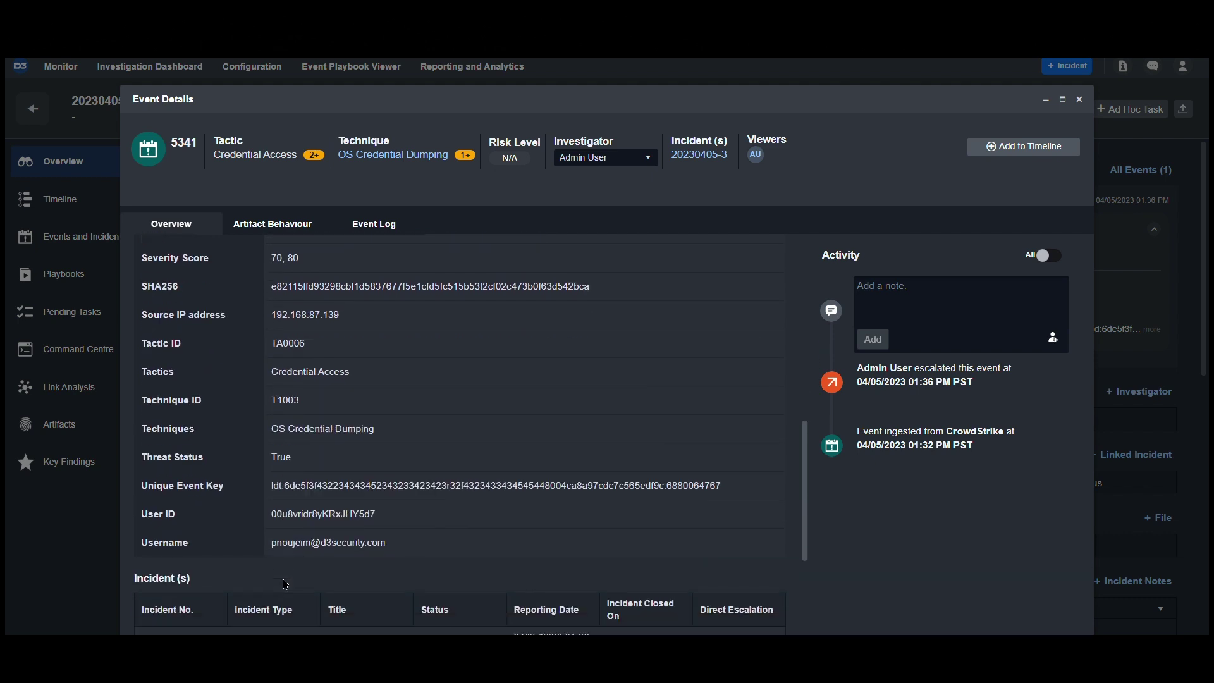
pyautogui.scroll(5, 435, 470)
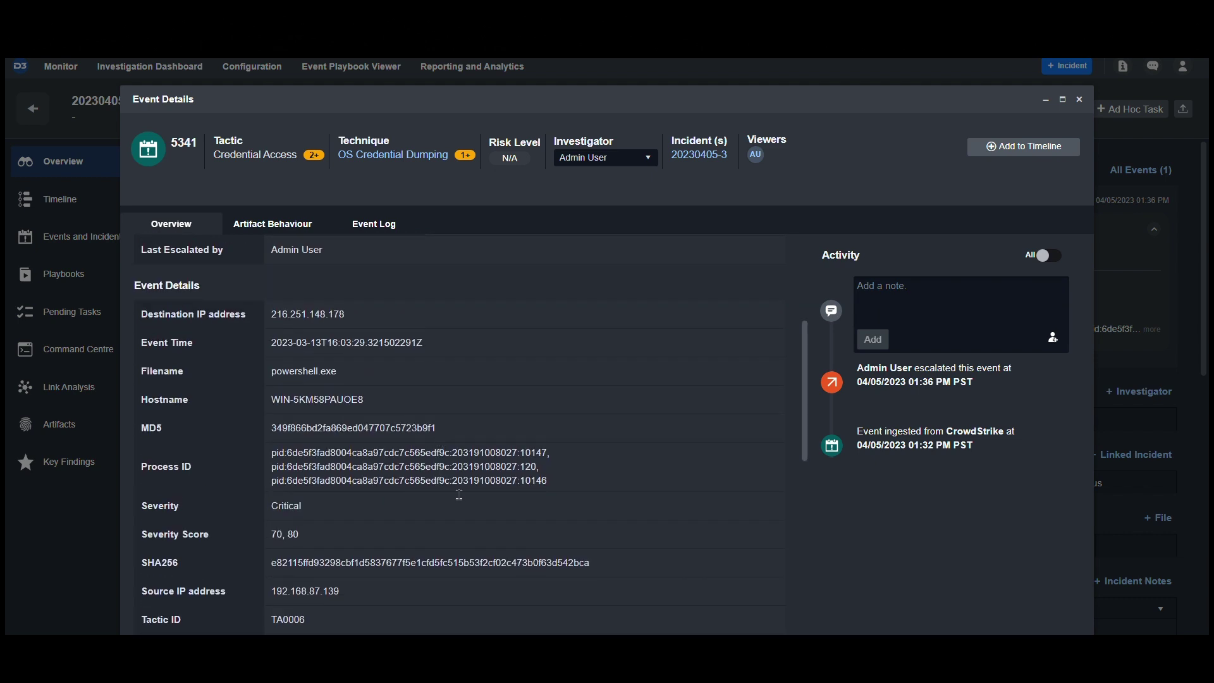
pyautogui.scroll(-3, 459, 497)
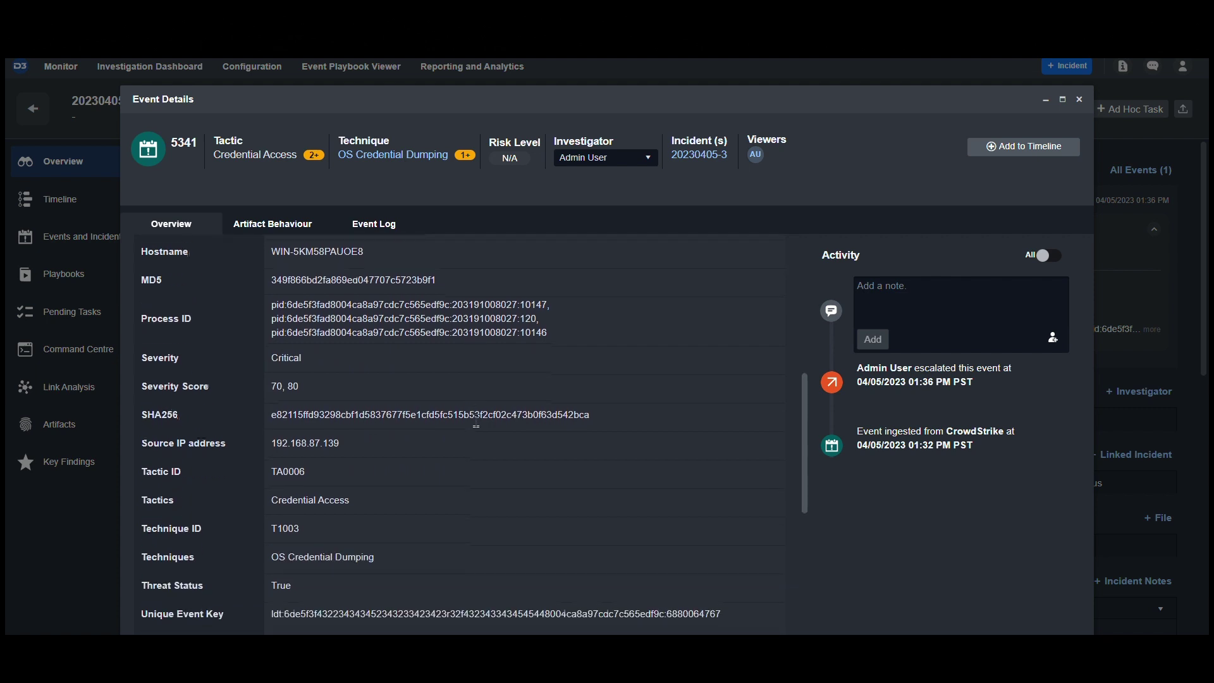
pyautogui.scroll(-2, 476, 425)
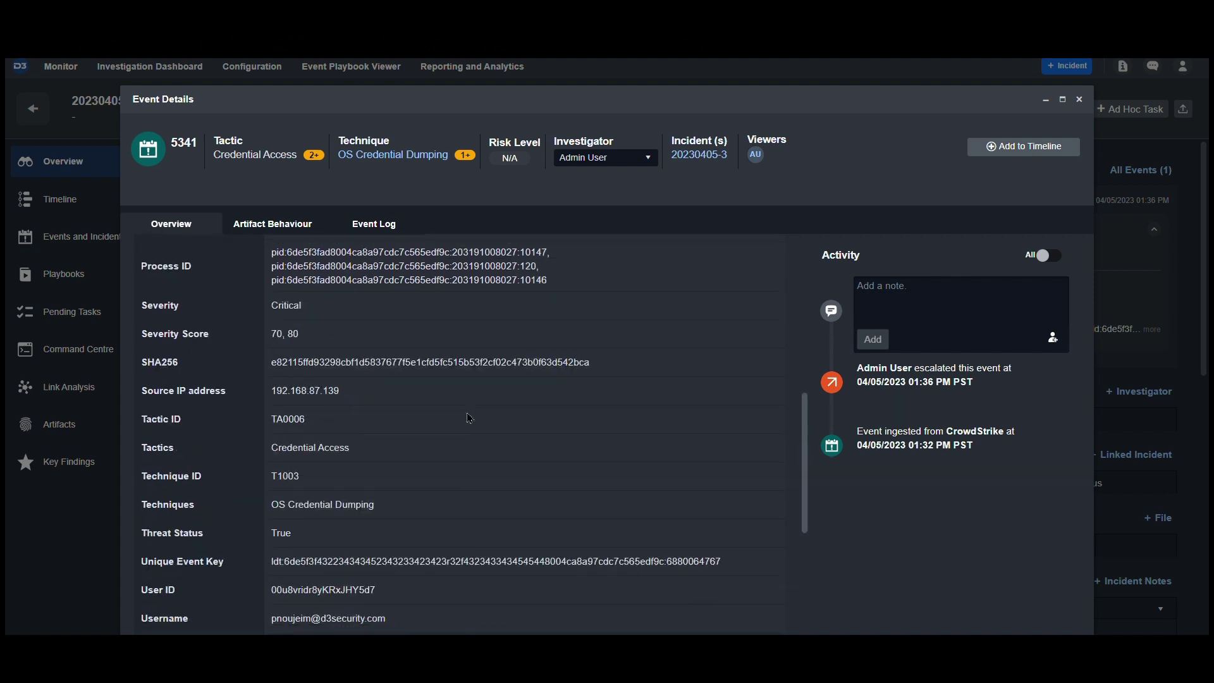
# Show event 5341's raw CrowdStrike event log and read through the PSHellMimikatz JSON.
pyautogui.click(375, 229)
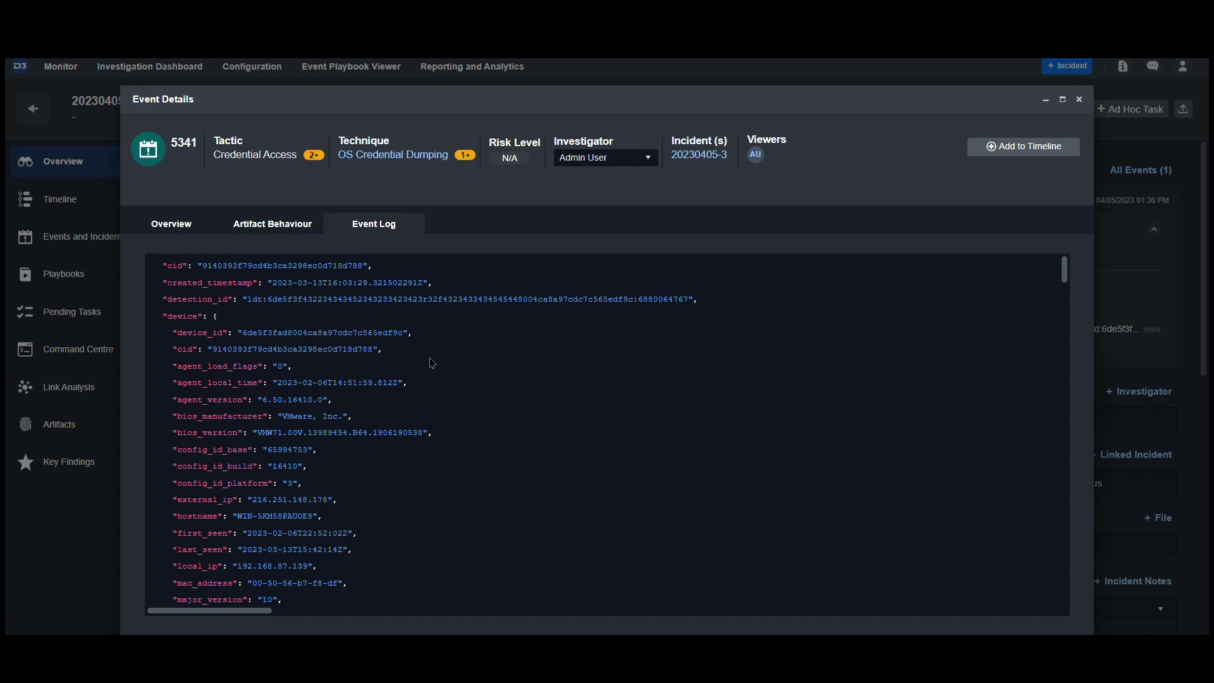
pyautogui.scroll(-15, 432, 363)
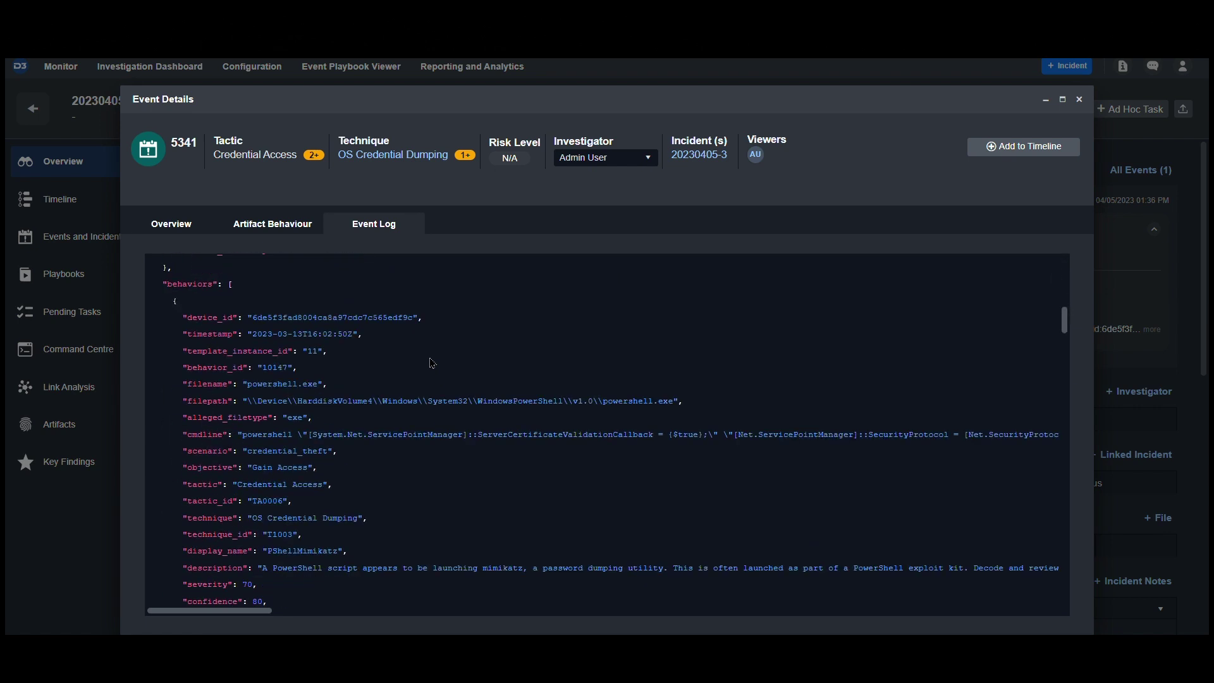
pyautogui.scroll(-3, 430, 373)
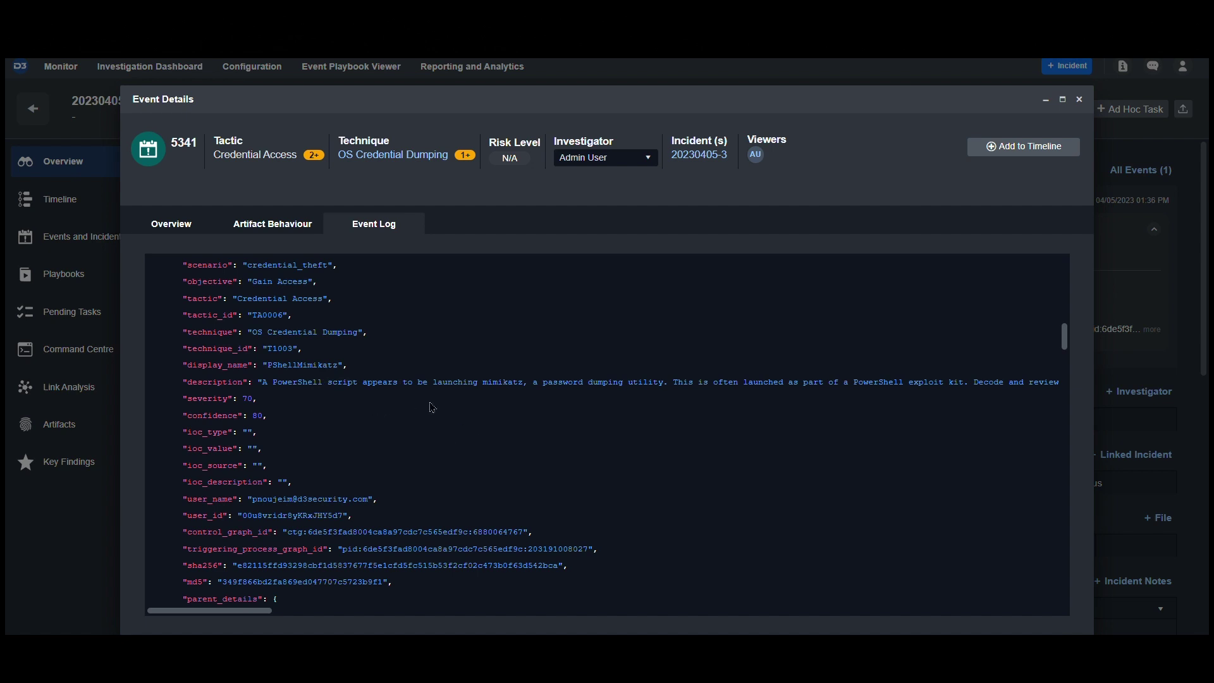
pyautogui.scroll(-10, 432, 408)
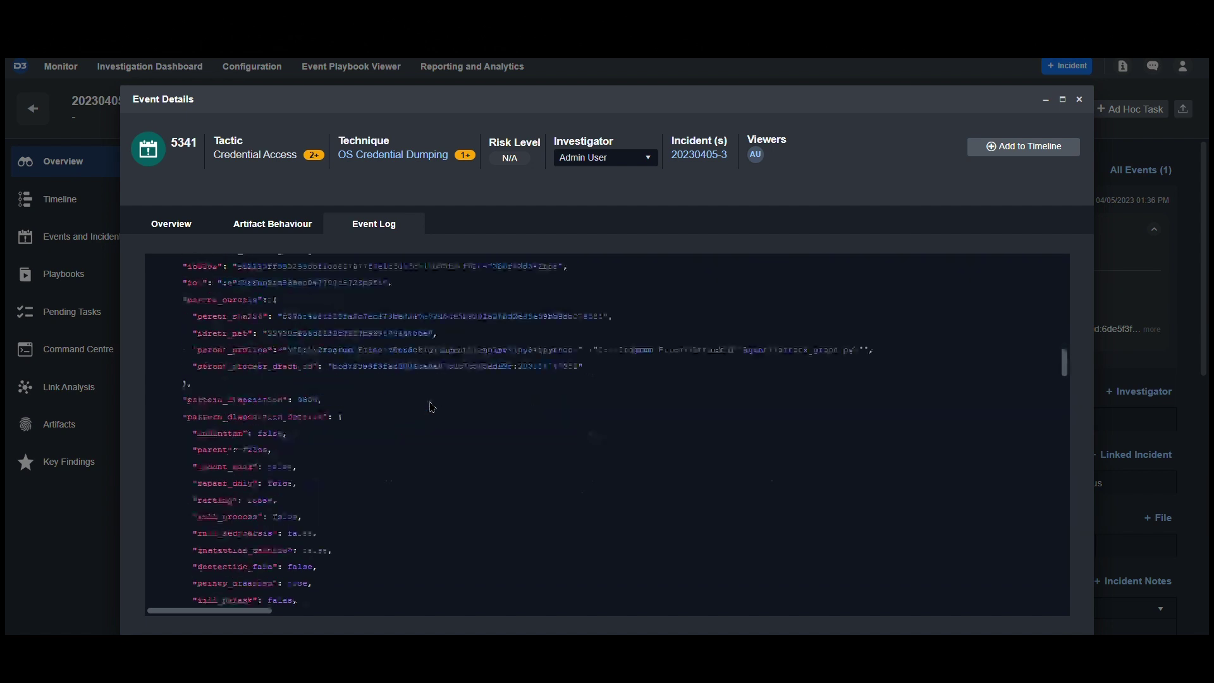
pyautogui.scroll(3, 432, 408)
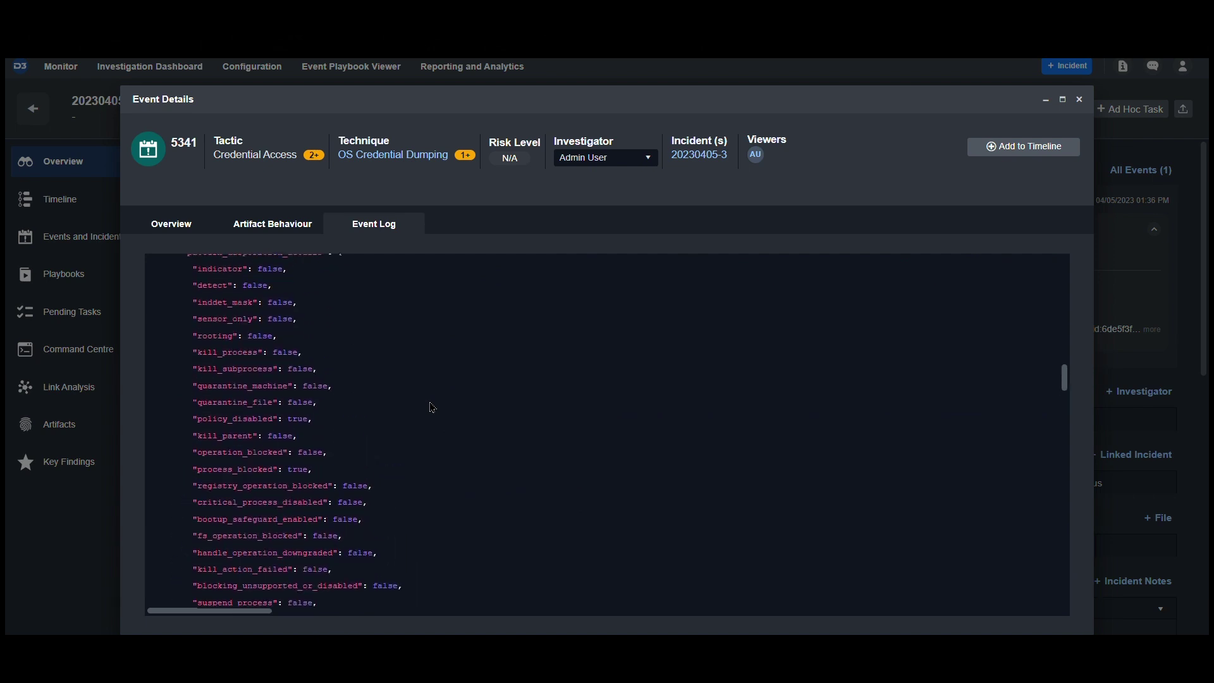
pyautogui.scroll(1, 518, 361)
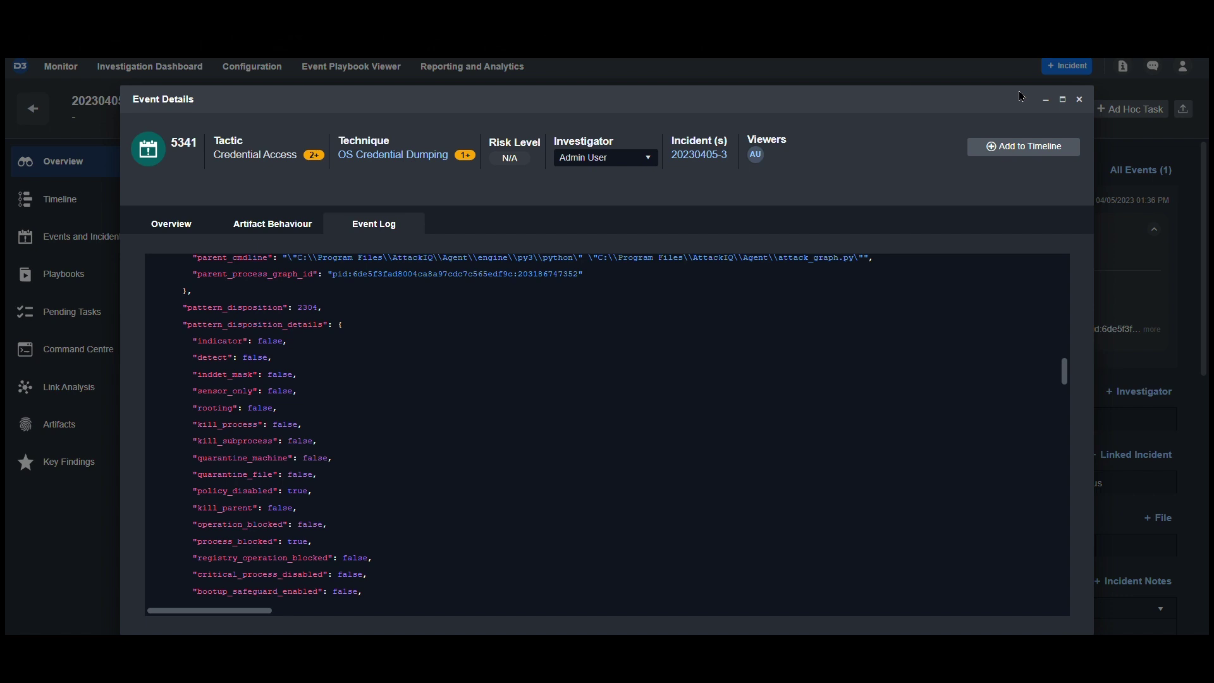
# Close the event details and load the 01:32 PM CrowdStrike On Event Ingestion playbook diagram.
pyautogui.click(1080, 99)
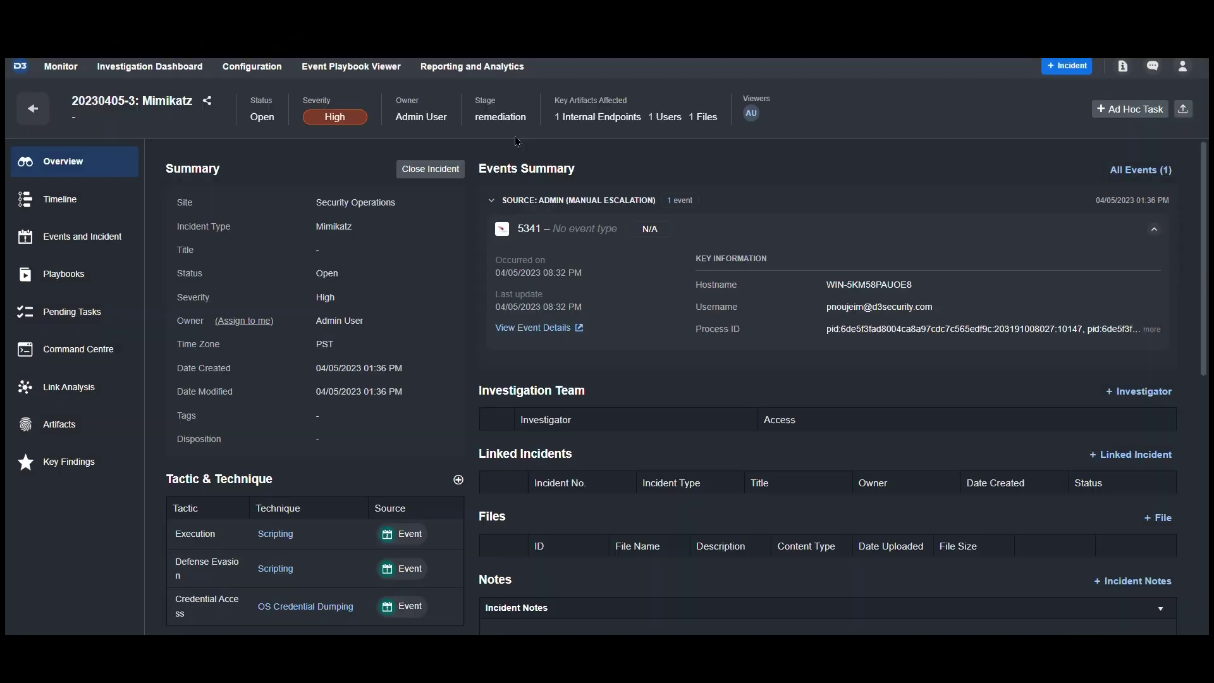
pyautogui.click(377, 67)
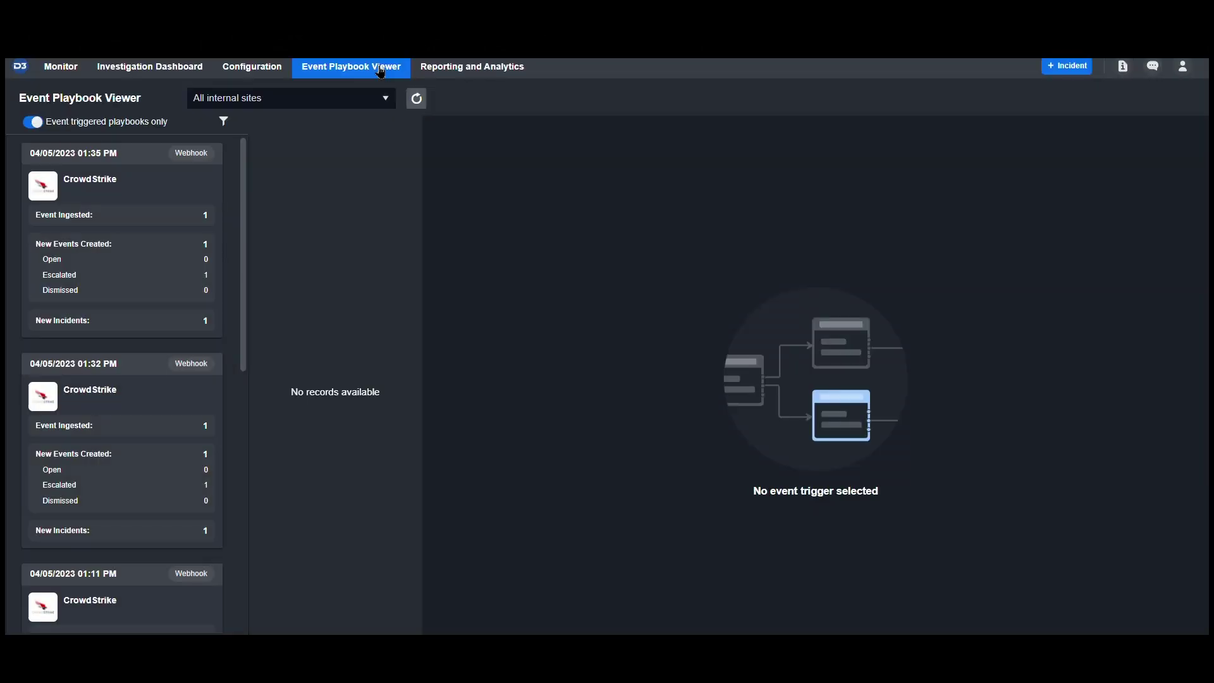
pyautogui.click(160, 400)
pyautogui.click(373, 163)
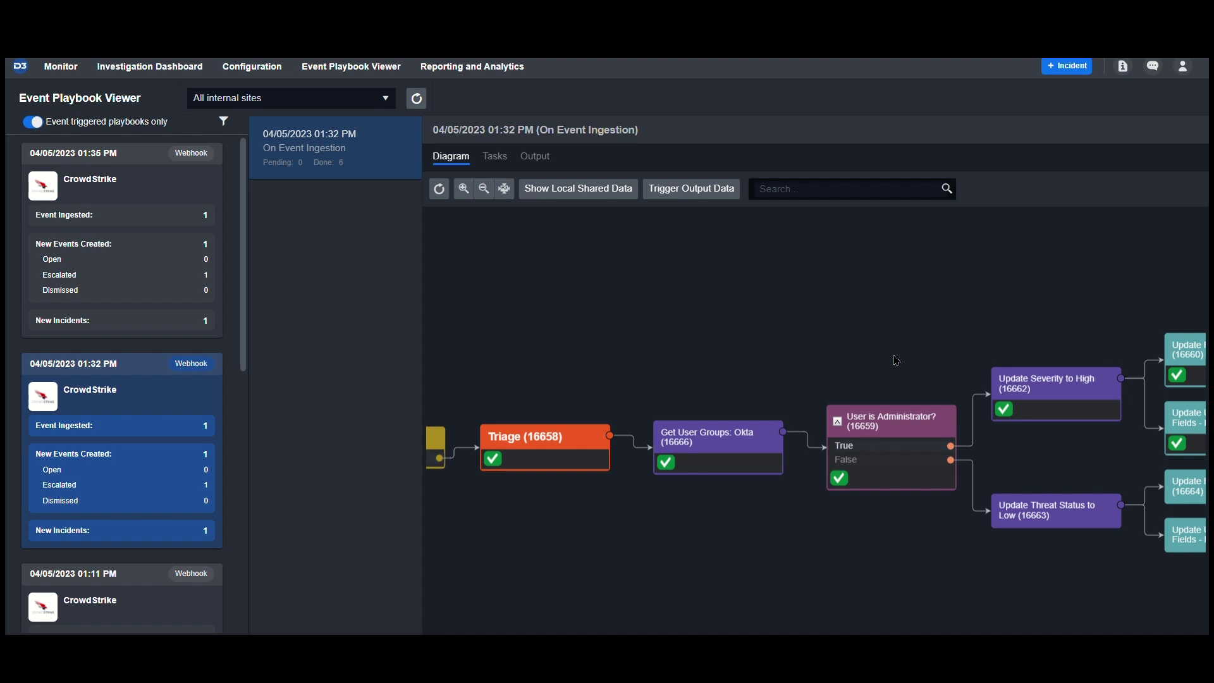
# Review the Get User Groups: Okta task's raw data, then switch to the 01:35 PM run.
pyautogui.click(684, 467)
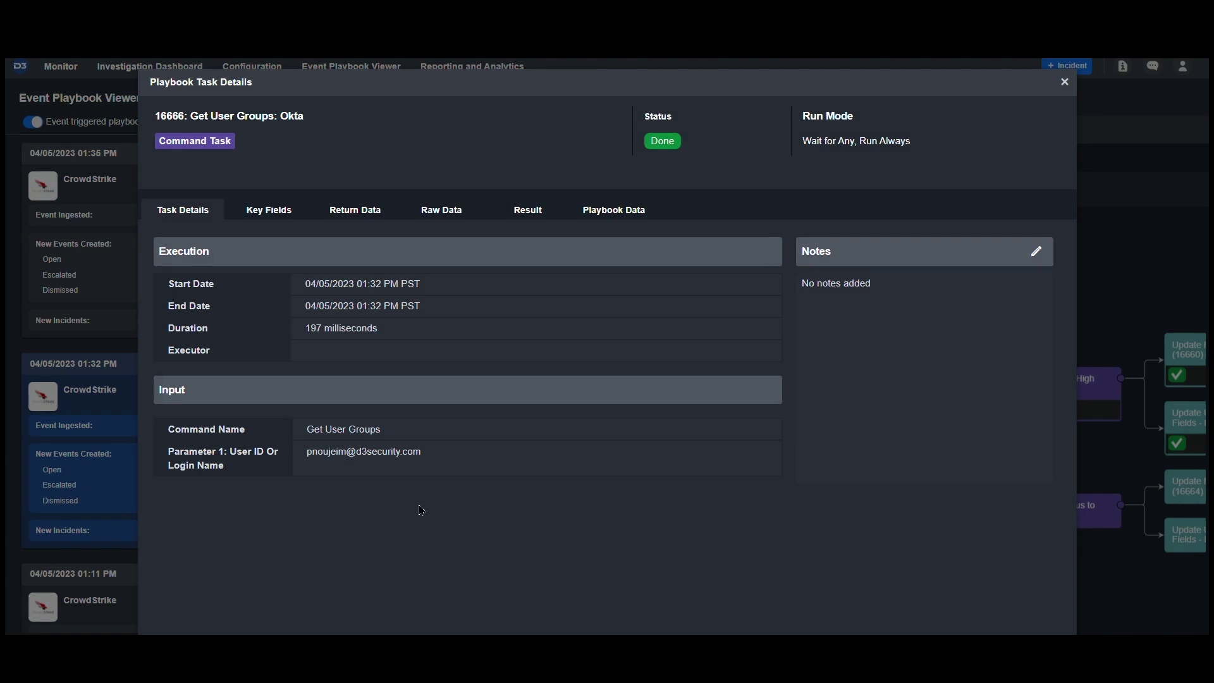
pyautogui.click(436, 214)
pyautogui.scroll(-5, 451, 360)
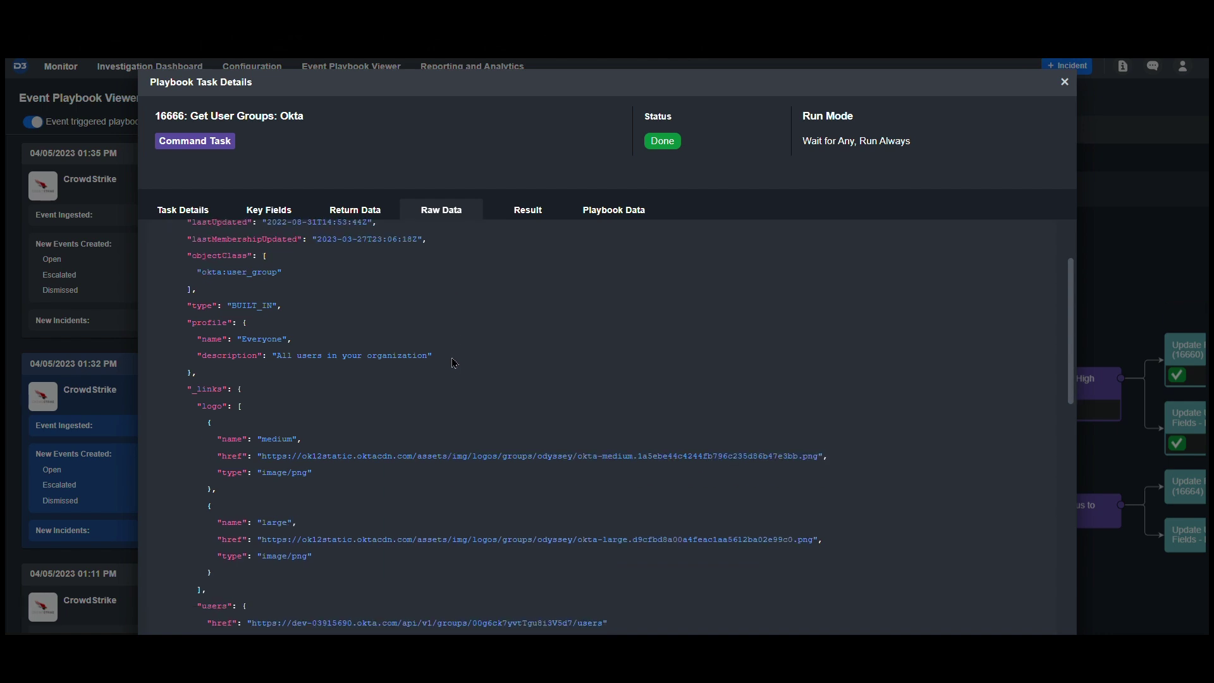
pyautogui.scroll(-4, 451, 358)
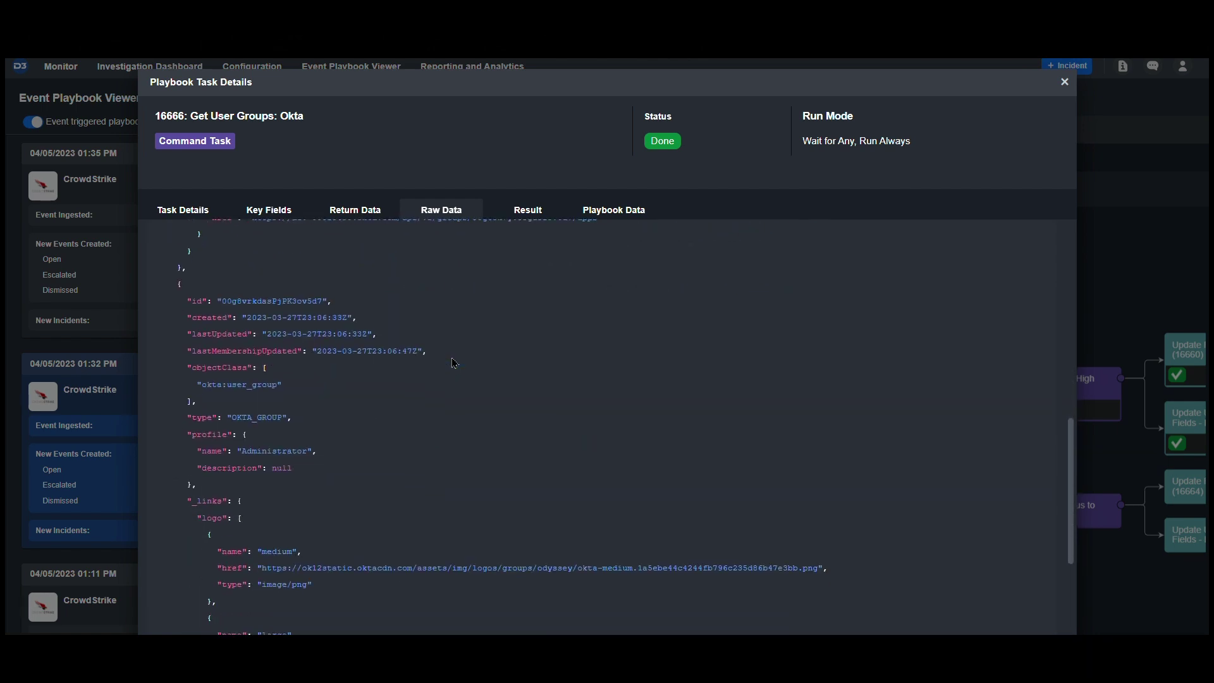
pyautogui.click(1065, 82)
pyautogui.click(137, 286)
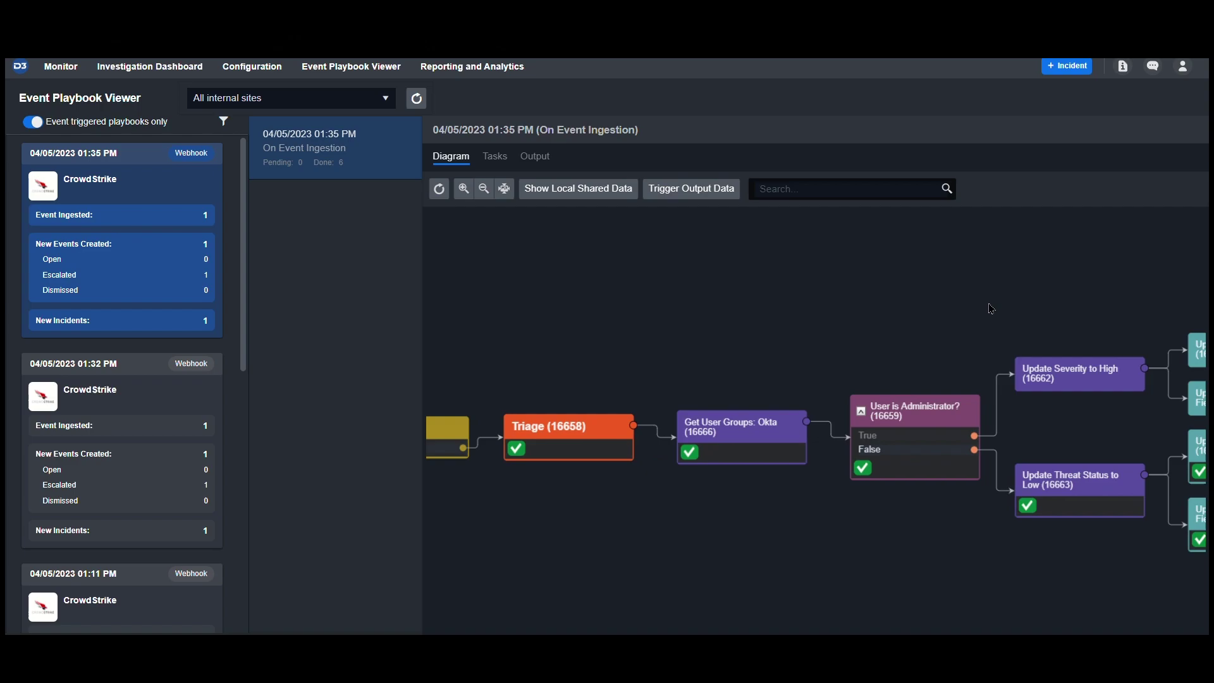
# Check the 01:35 PM run's Get User Groups: Okta task details, then close them.
pyautogui.click(732, 435)
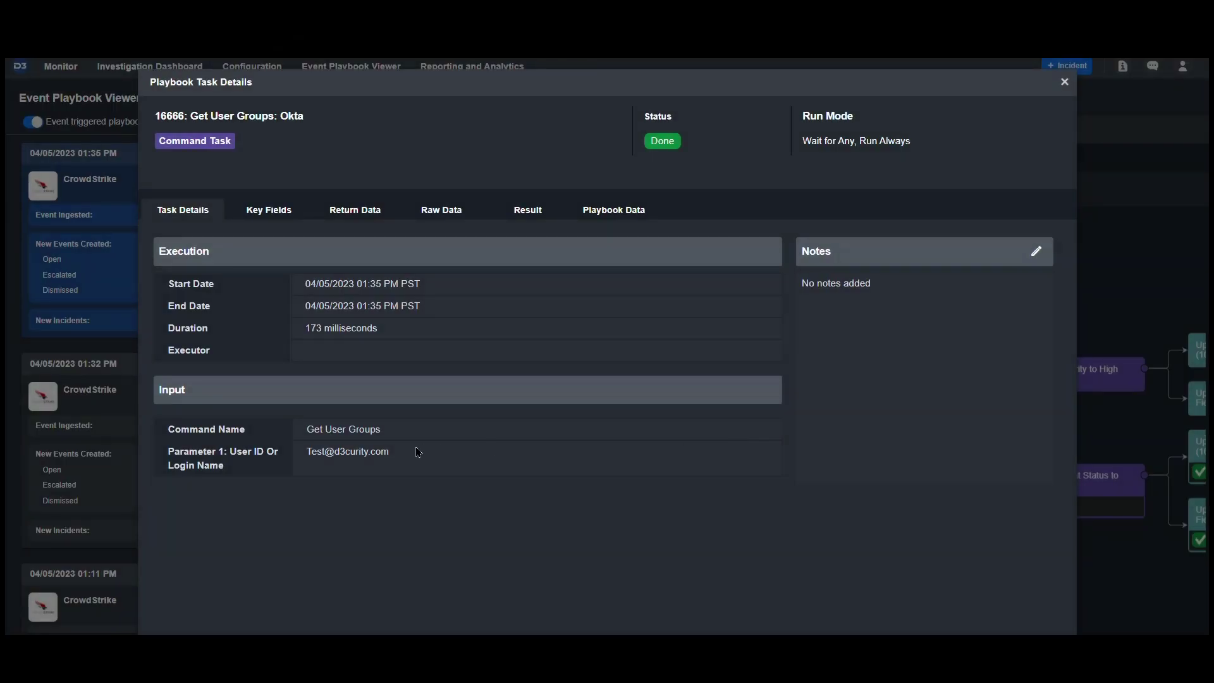
pyautogui.click(1065, 81)
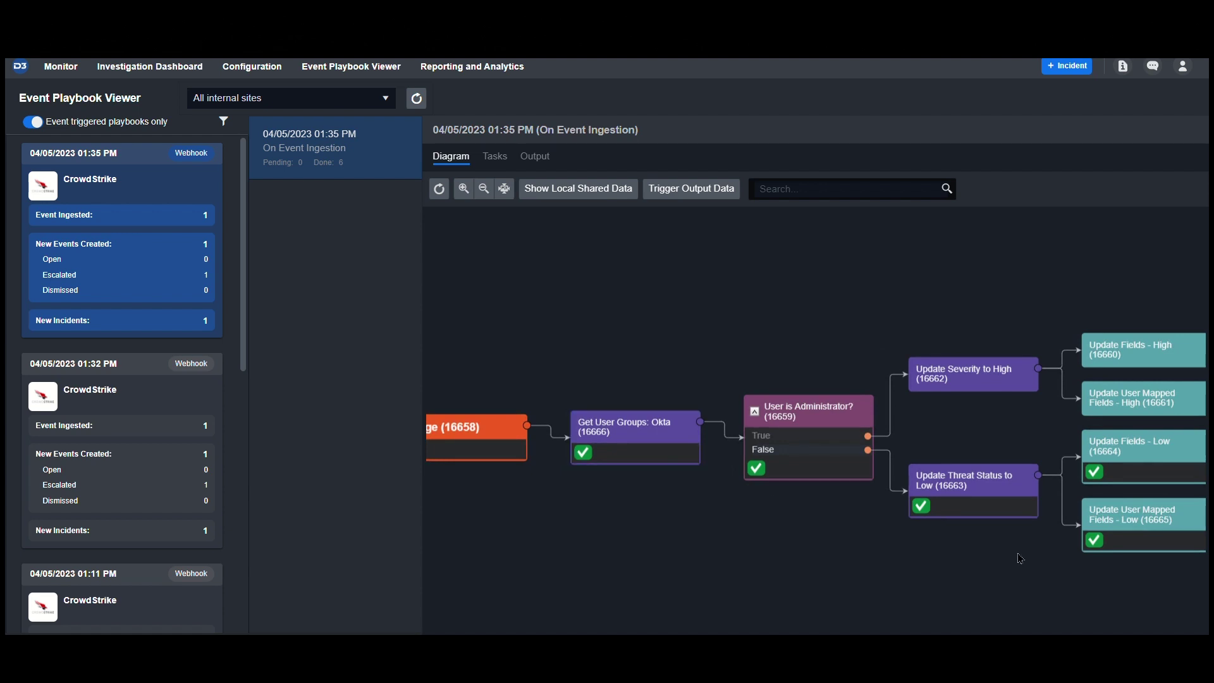
# Open incident 20230405-3 Mimikatz from All Incidents and show its CrowdStrike Mimikatz playbook.
pyautogui.click(160, 70)
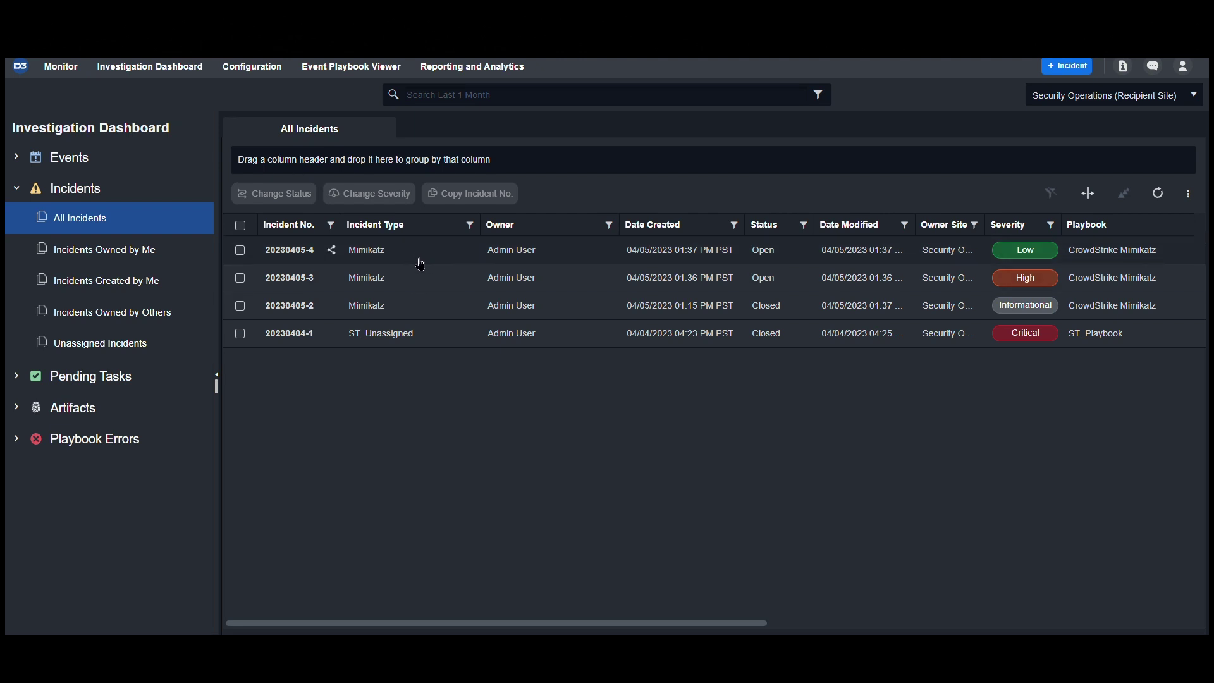
pyautogui.doubleClick(435, 278)
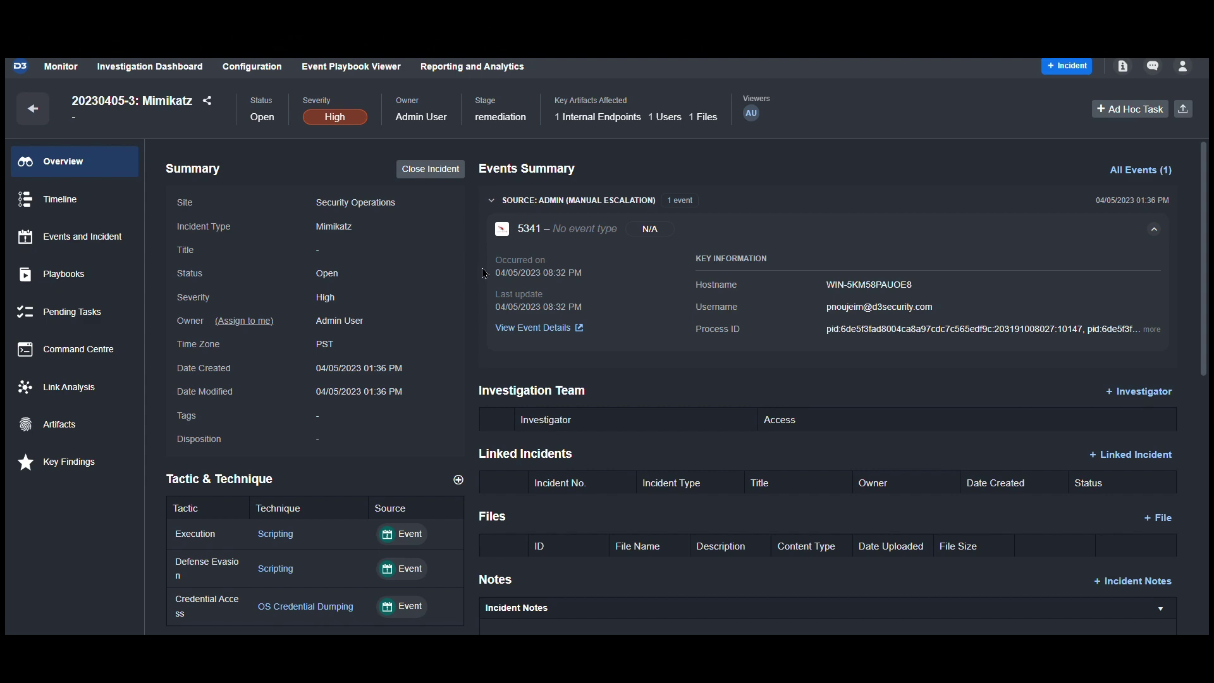
pyautogui.scroll(-8, 481, 291)
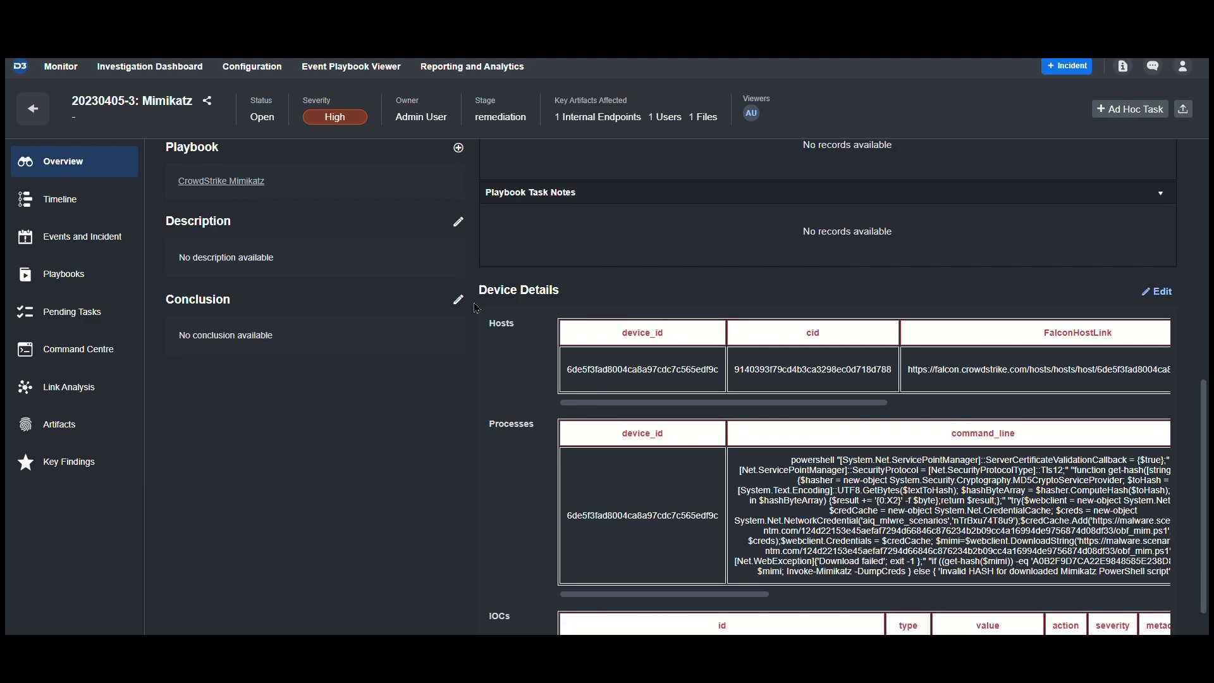
pyautogui.scroll(-1, 476, 308)
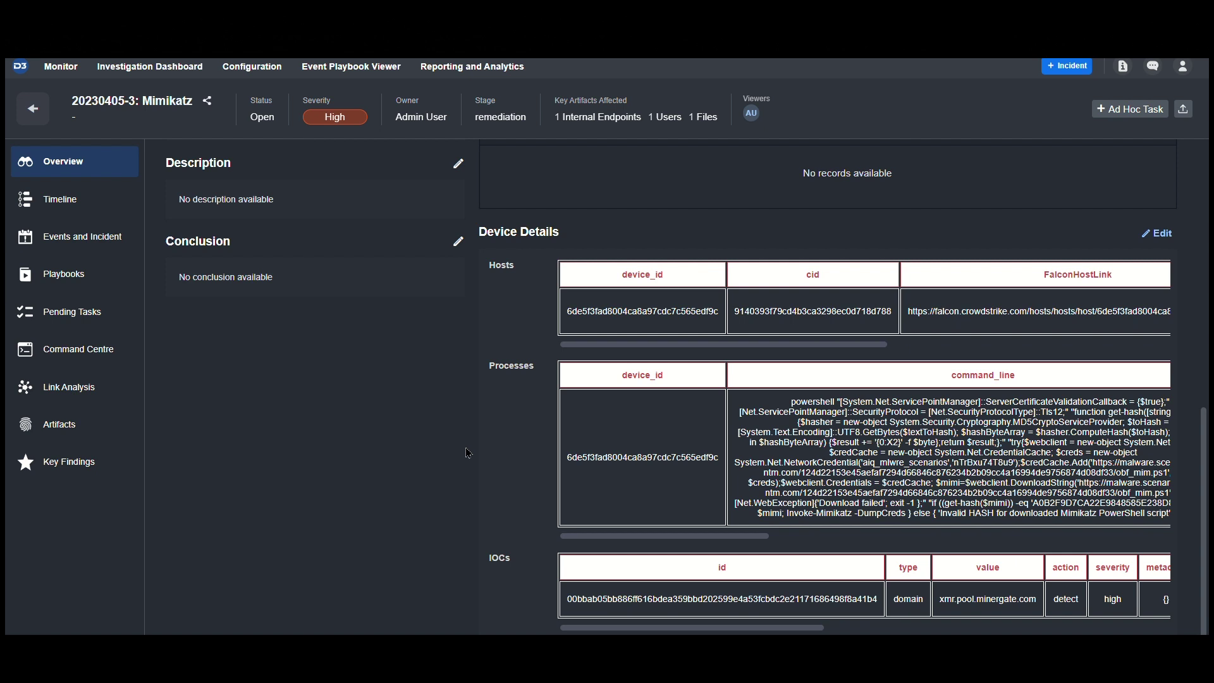
pyautogui.click(107, 279)
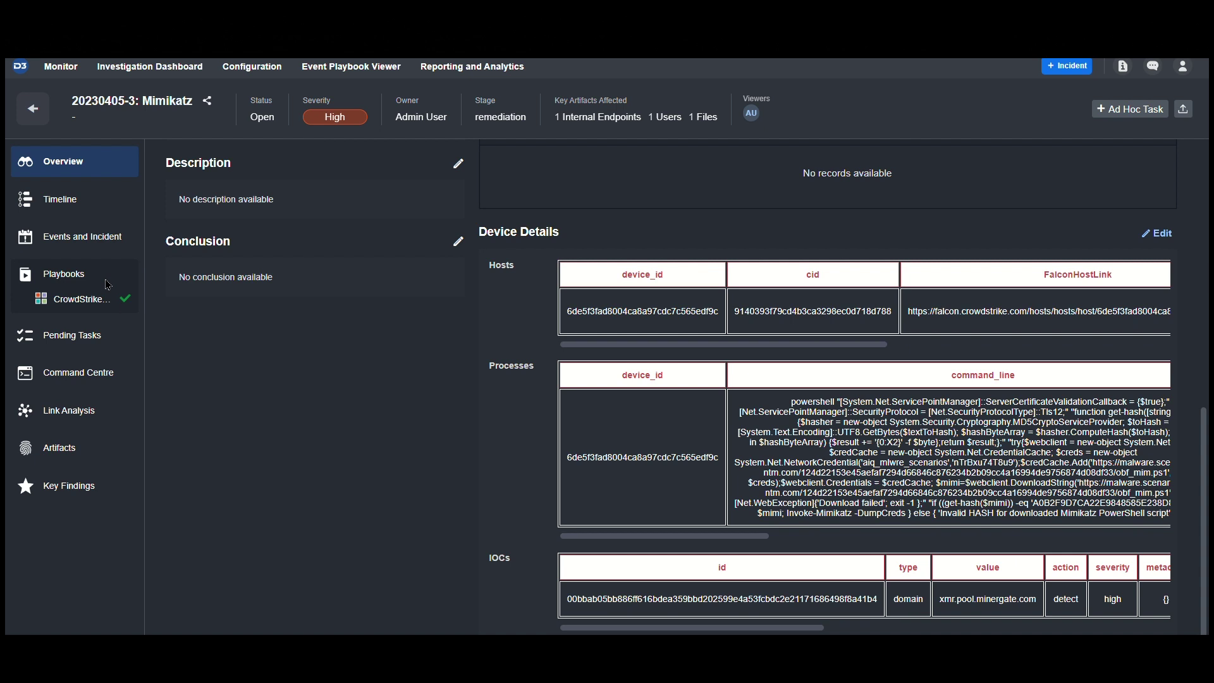
pyautogui.click(93, 302)
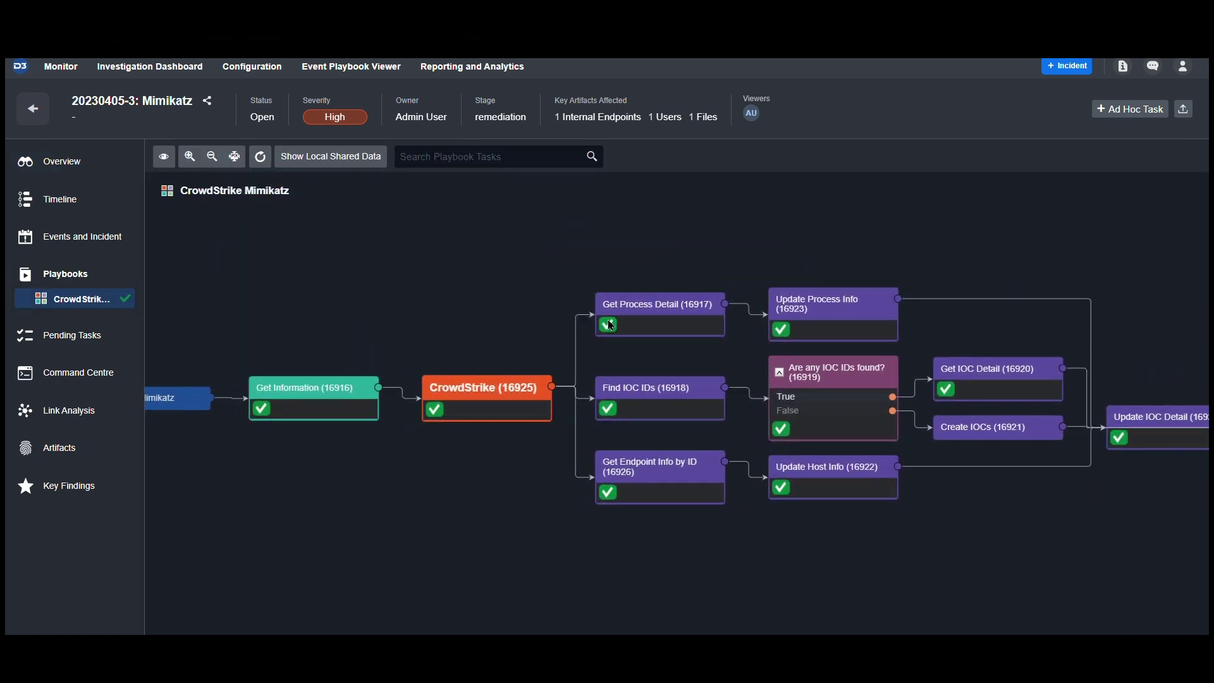
pyautogui.click(610, 327)
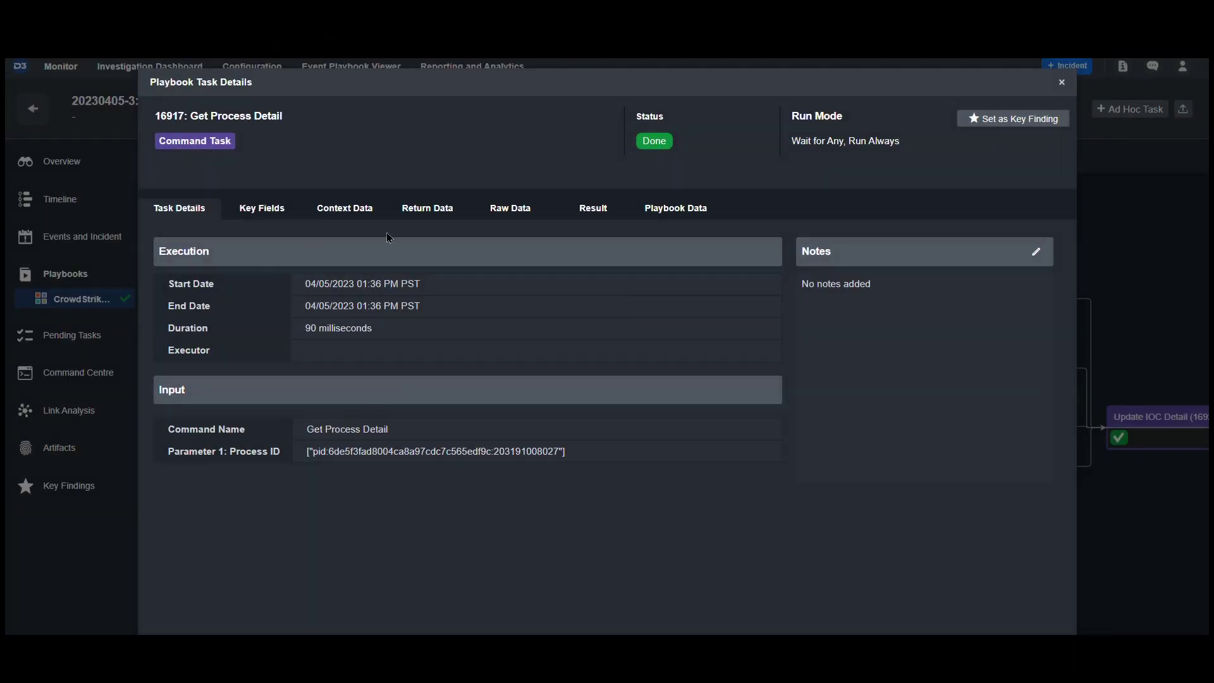
pyautogui.click(503, 215)
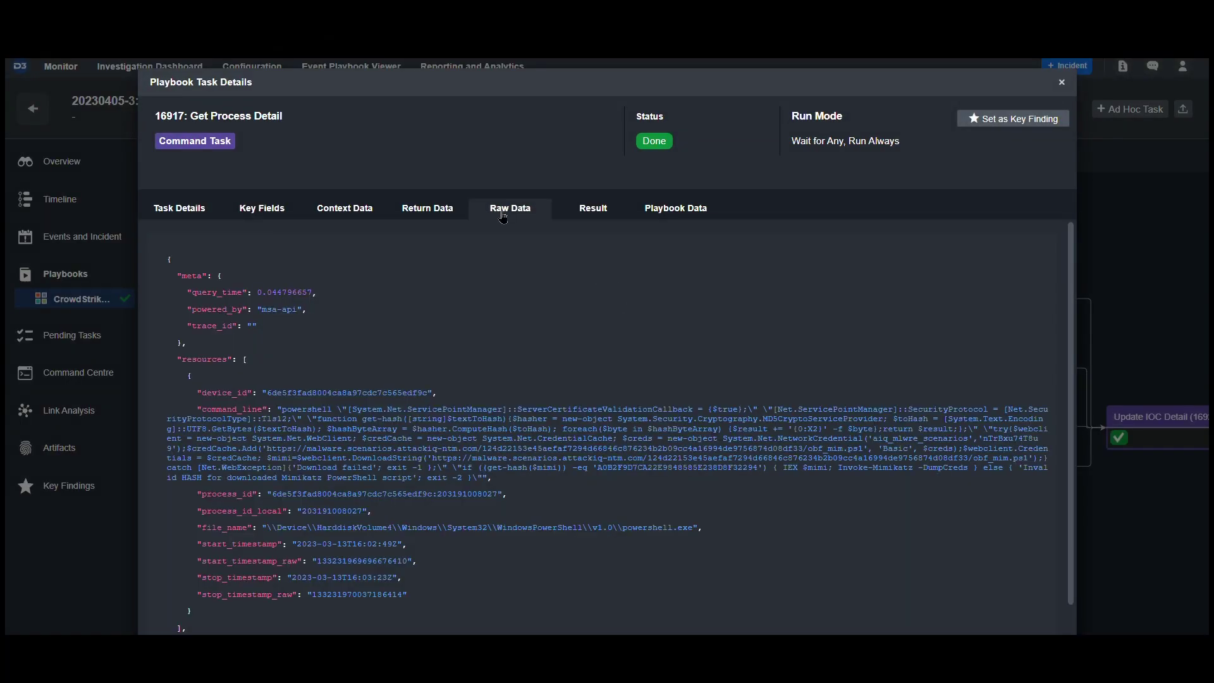
pyautogui.scroll(-2, 453, 411)
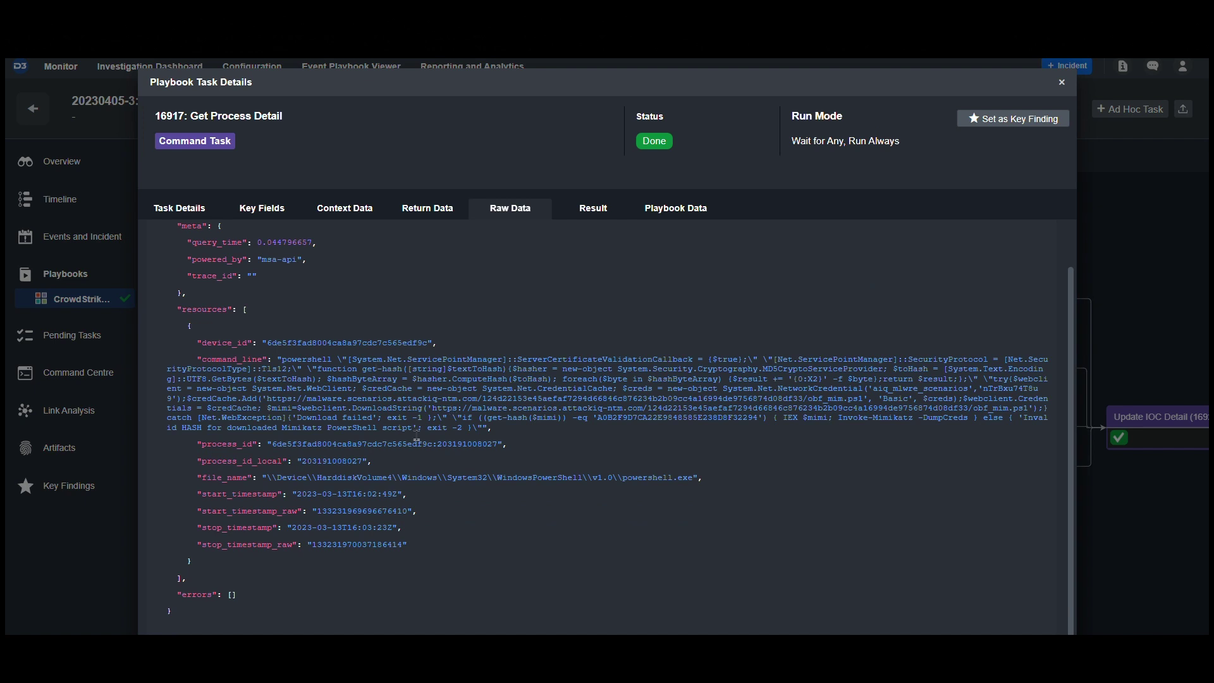
pyautogui.click(1062, 83)
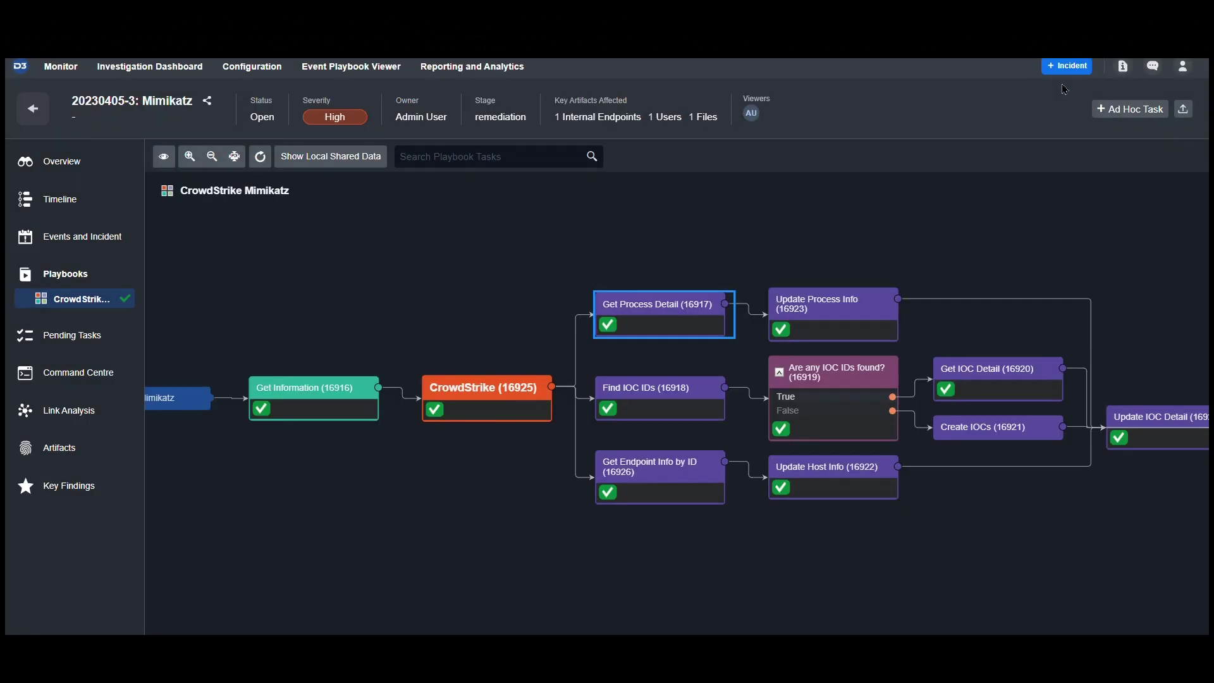
# Review incident 20230405-3's overview, scrolling across the Device Details Hosts table.
pyautogui.click(42, 169)
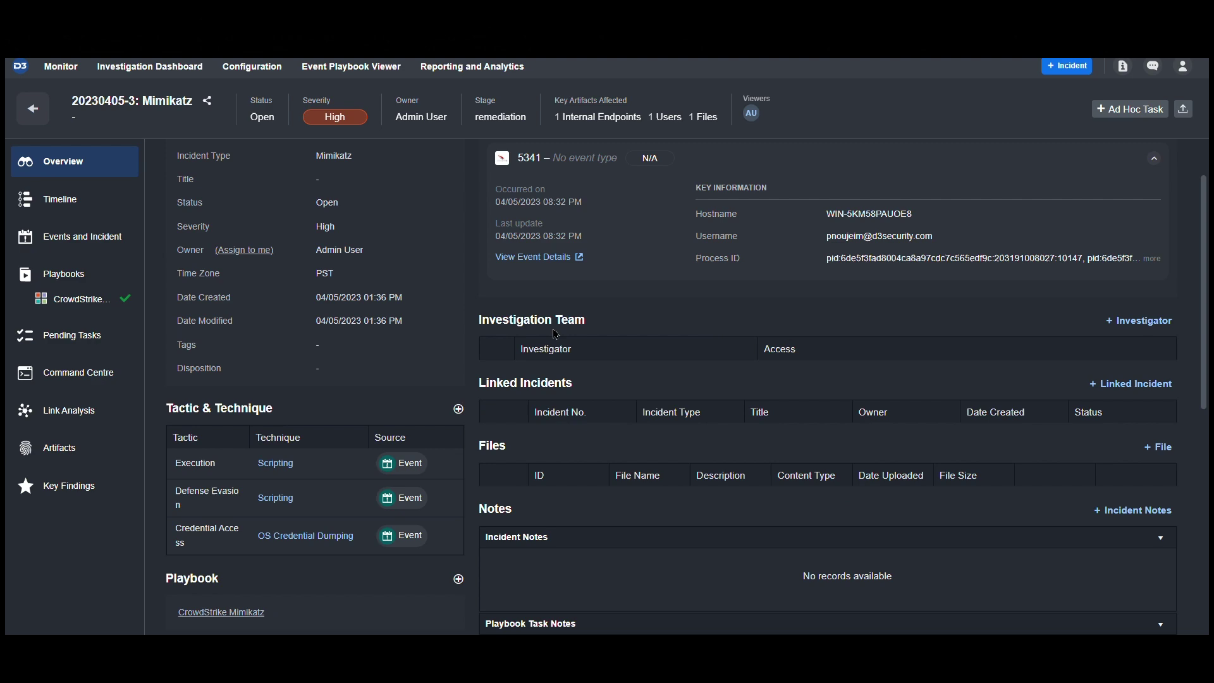
pyautogui.scroll(-8, 639, 364)
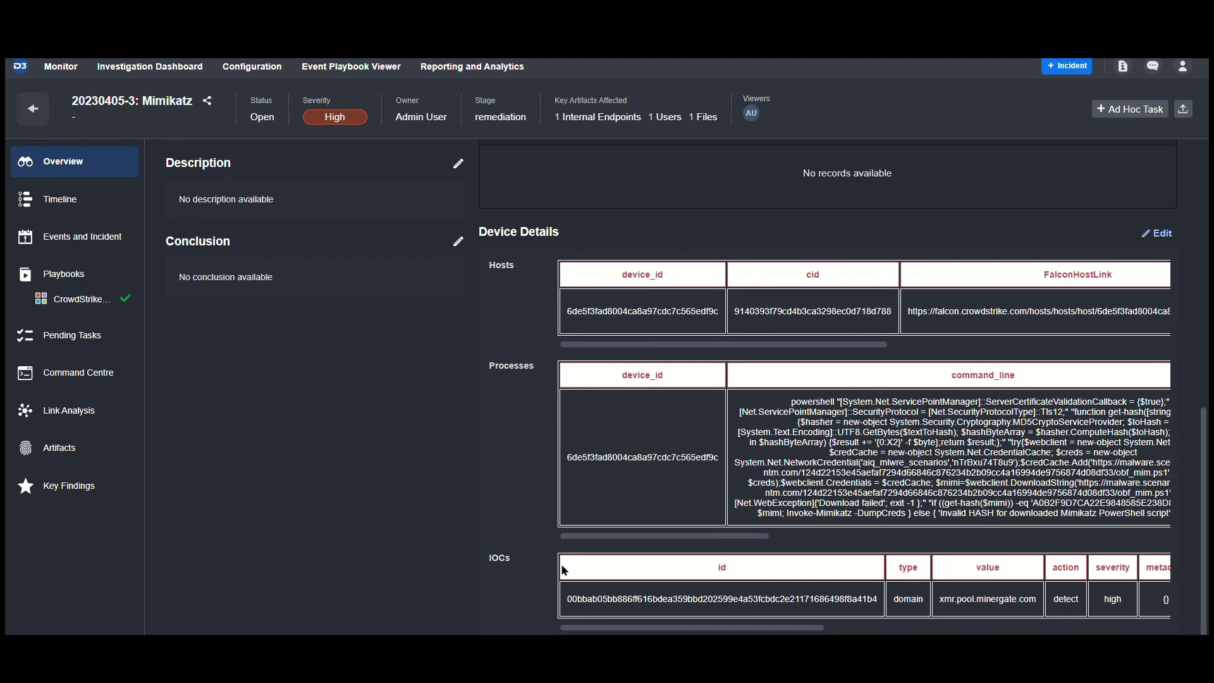
pyautogui.hscroll(5, 783, 288)
pyautogui.hscroll(2, 783, 288)
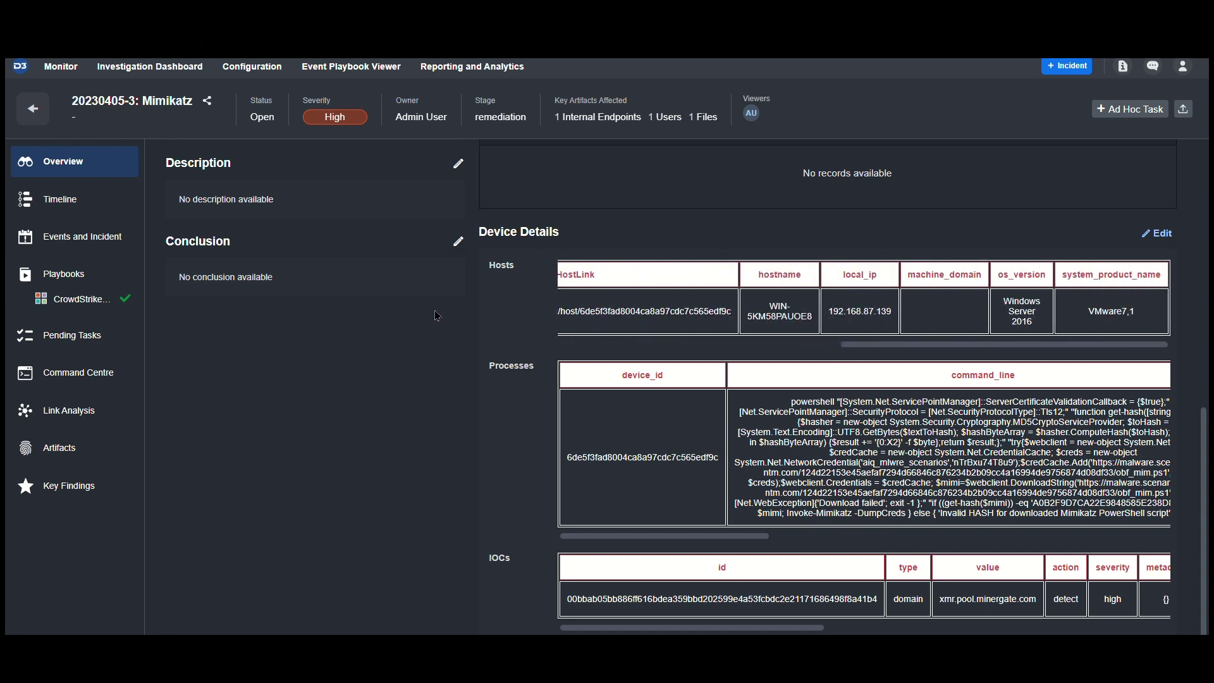
pyautogui.scroll(7, 471, 316)
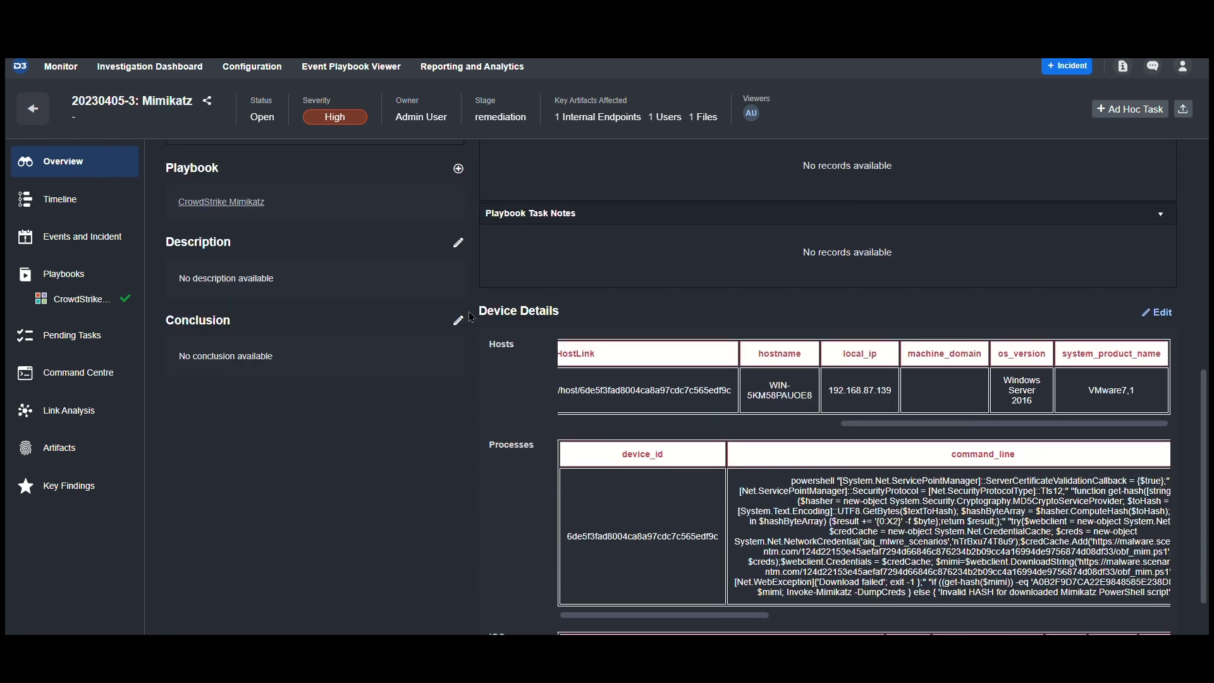
pyautogui.scroll(2, 470, 316)
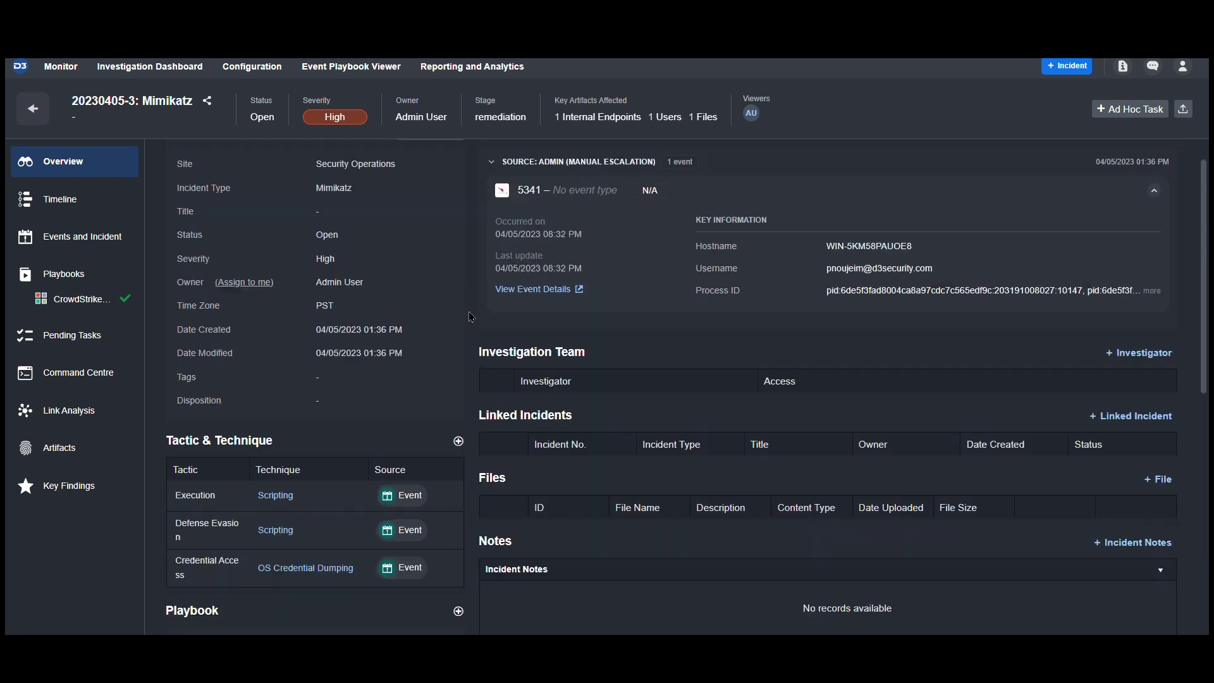
# Reopen the CrowdStrike Mimikatz playbook and bring the Remediation branches into view.
pyautogui.click(77, 304)
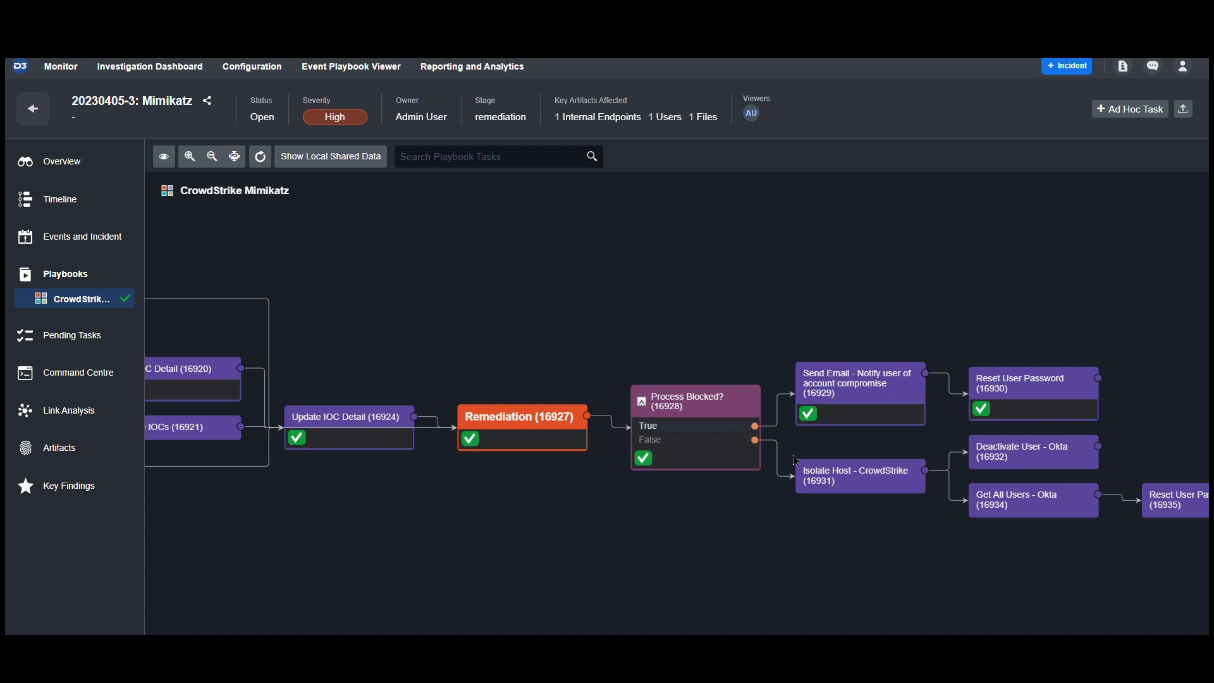
pyautogui.hscroll(2, 960, 526)
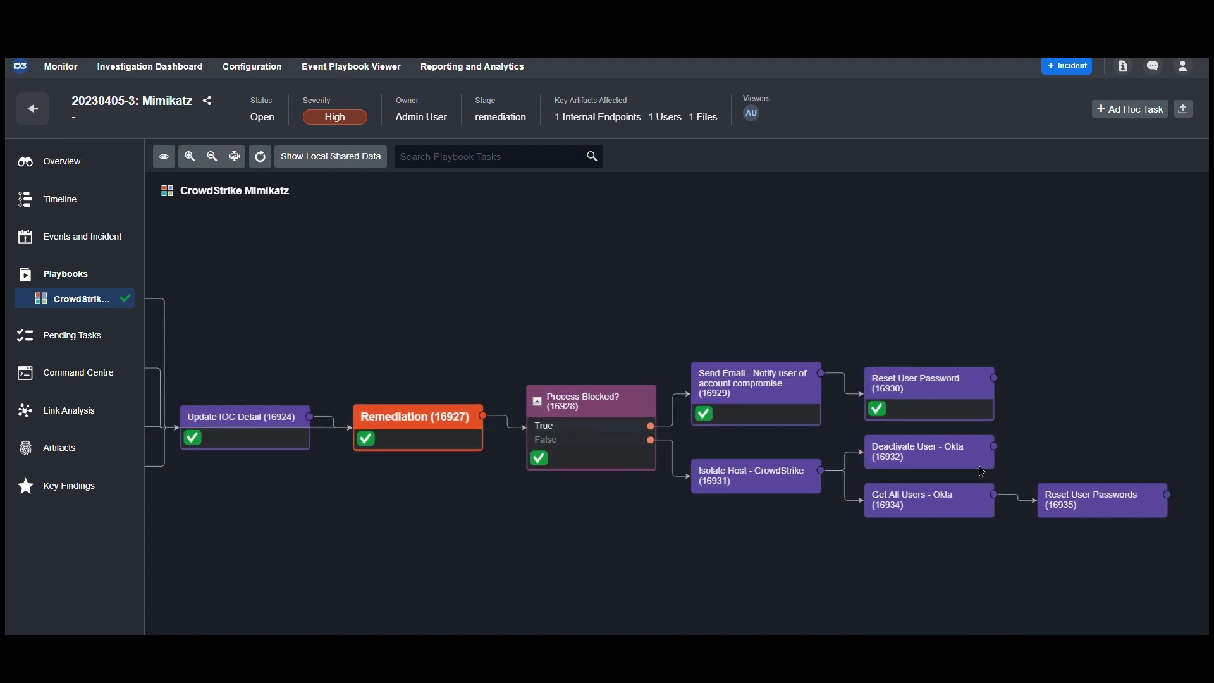